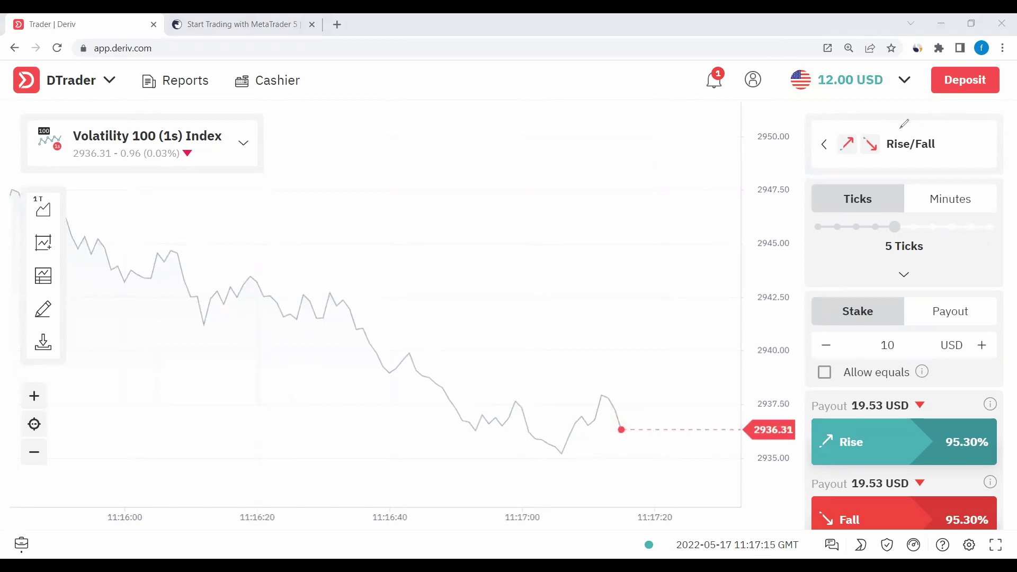
pyautogui.moveTo(884, 141); pyautogui.dragTo(922, 104)
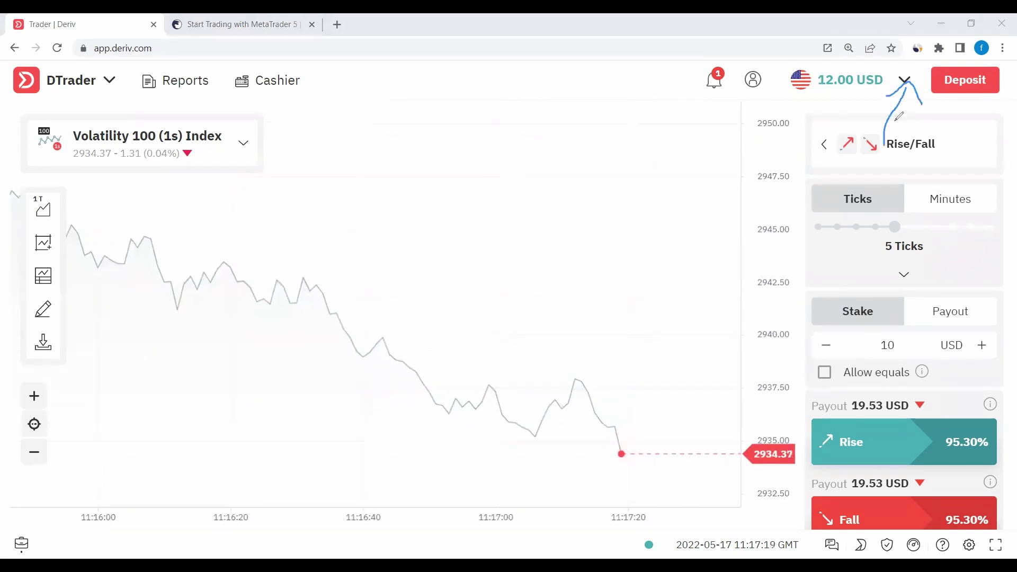
pyautogui.moveTo(818, 94); pyautogui.dragTo(873, 97)
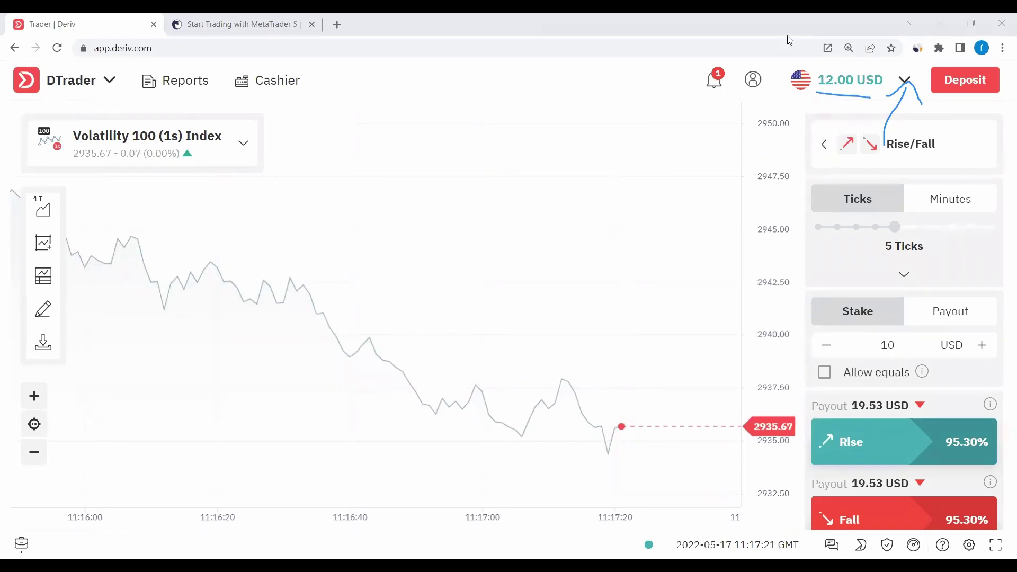
# Step: Start adding a real Synthetic account under DMT5 Accounts from the account list
pyautogui.click(905, 80)
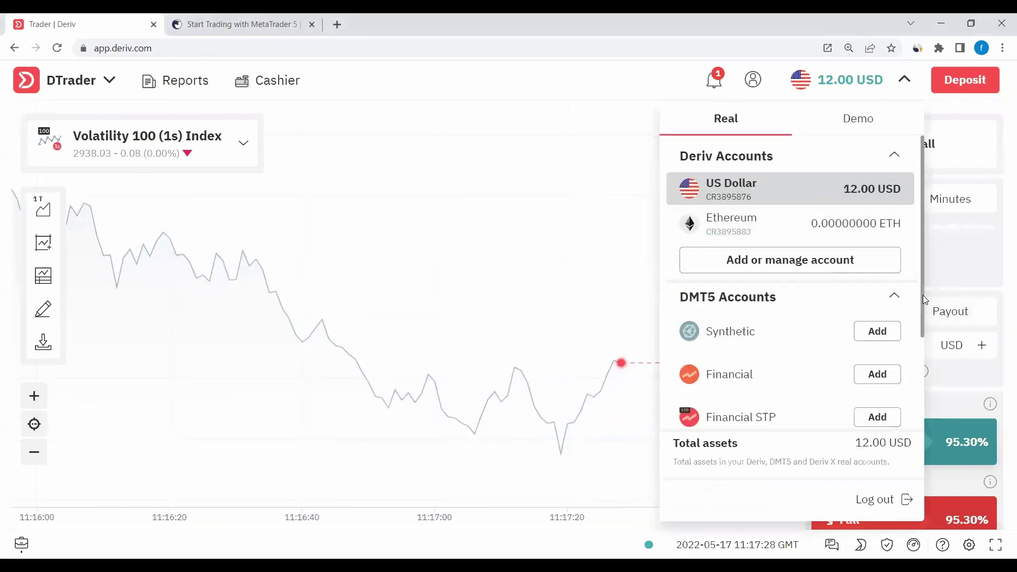
pyautogui.moveTo(925, 300); pyautogui.dragTo(926, 398)
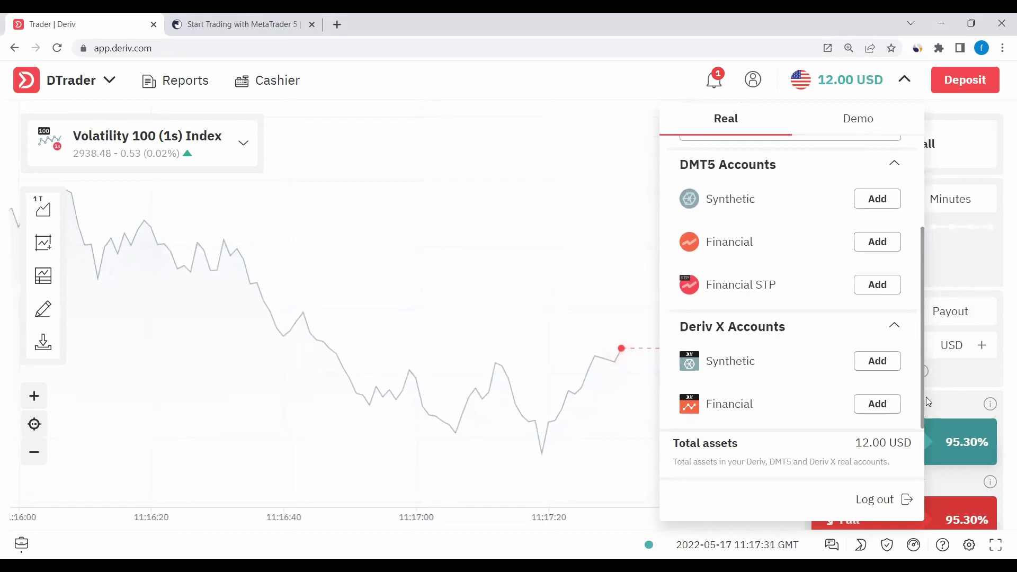
pyautogui.scroll(1, 927, 371)
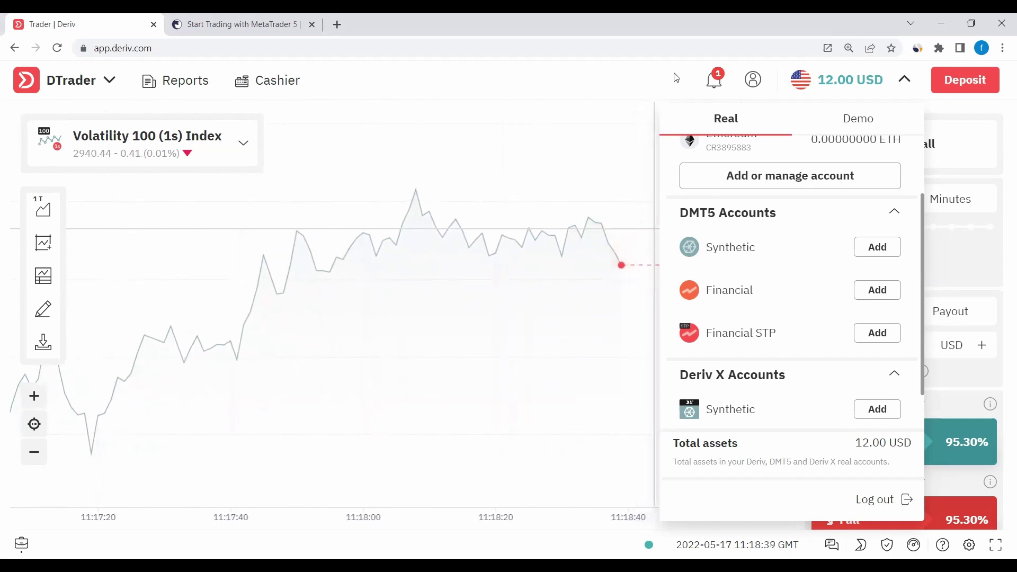
pyautogui.click(878, 248)
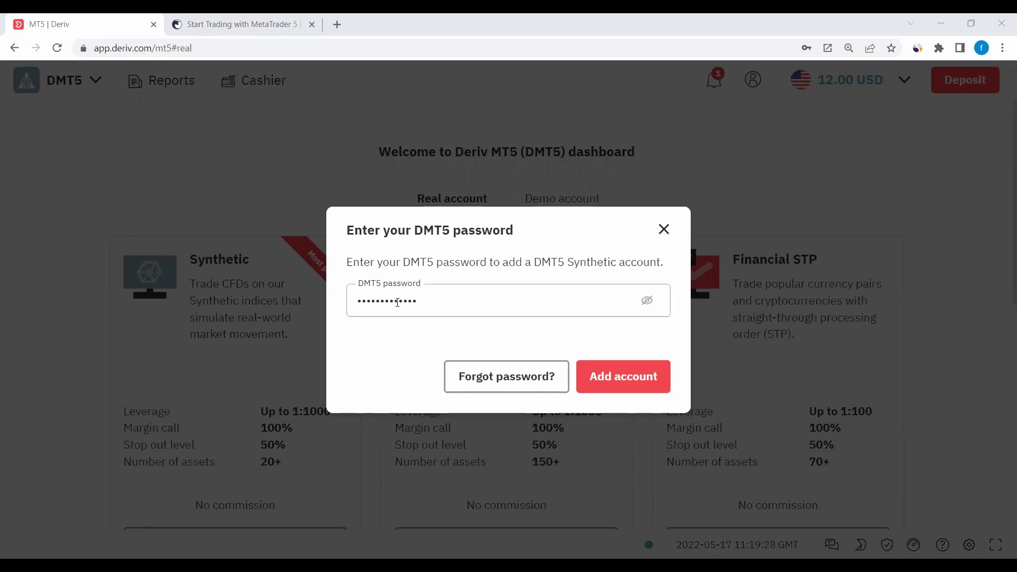
# Step: Enter the DMT5 password, add the Synthetic account and postpone the fund transfer
pyautogui.click(506, 335)
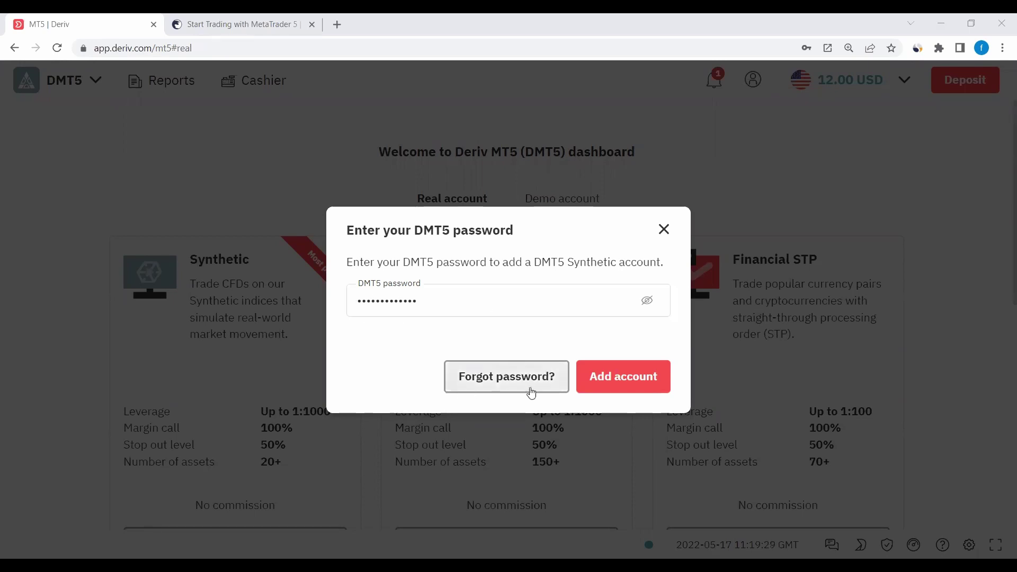
pyautogui.click(615, 378)
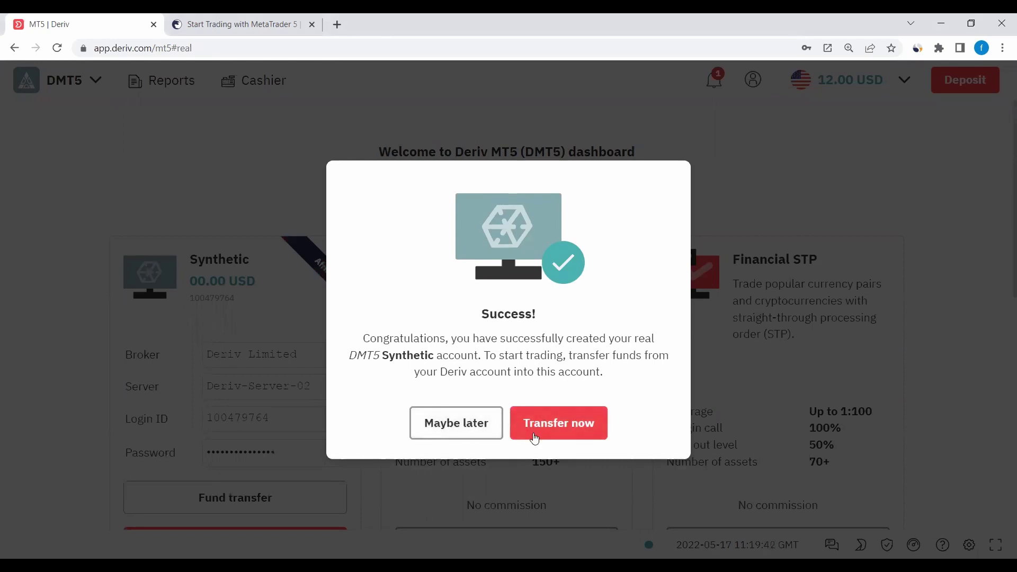
pyautogui.click(456, 427)
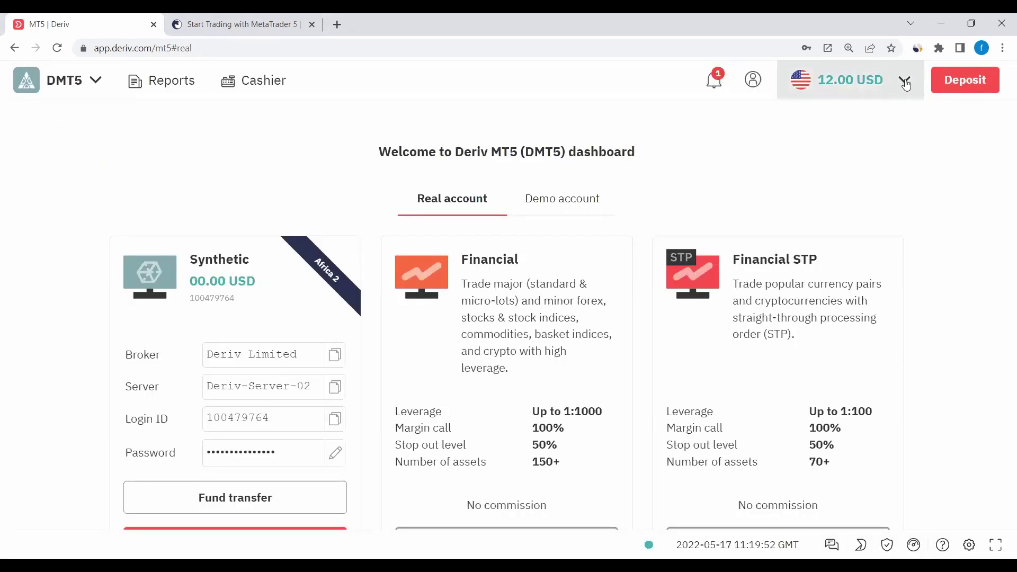
# Step: Look over the real account list for the new DMT5 Synthetic account, closing the list when done
pyautogui.click(906, 85)
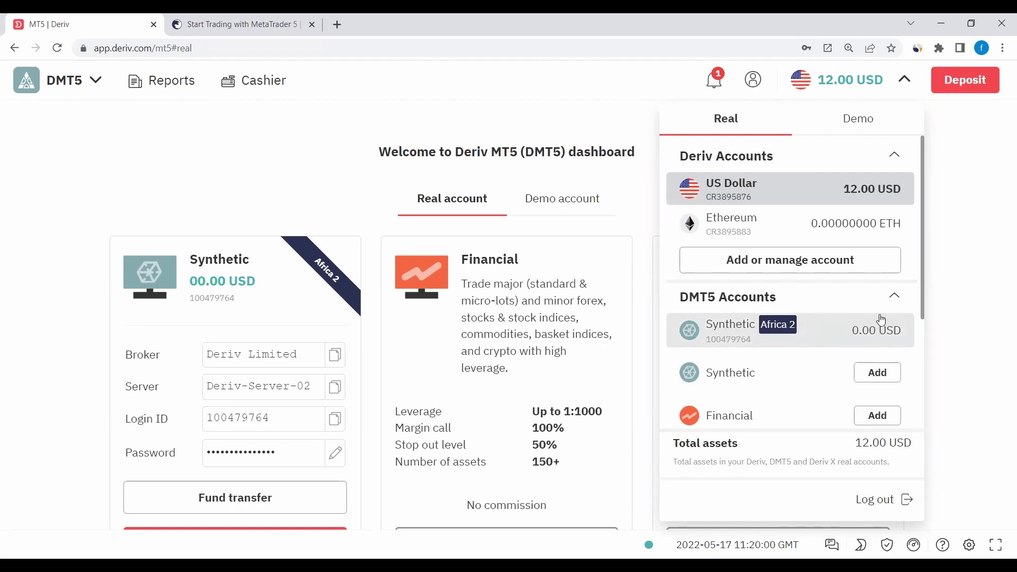
pyautogui.moveTo(922, 224); pyautogui.dragTo(923, 282)
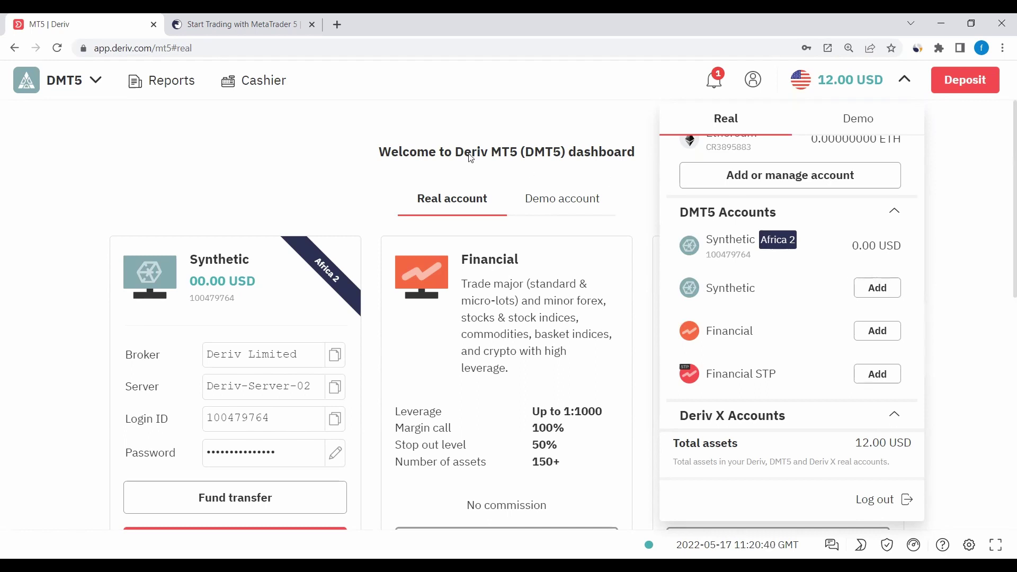
pyautogui.click(280, 147)
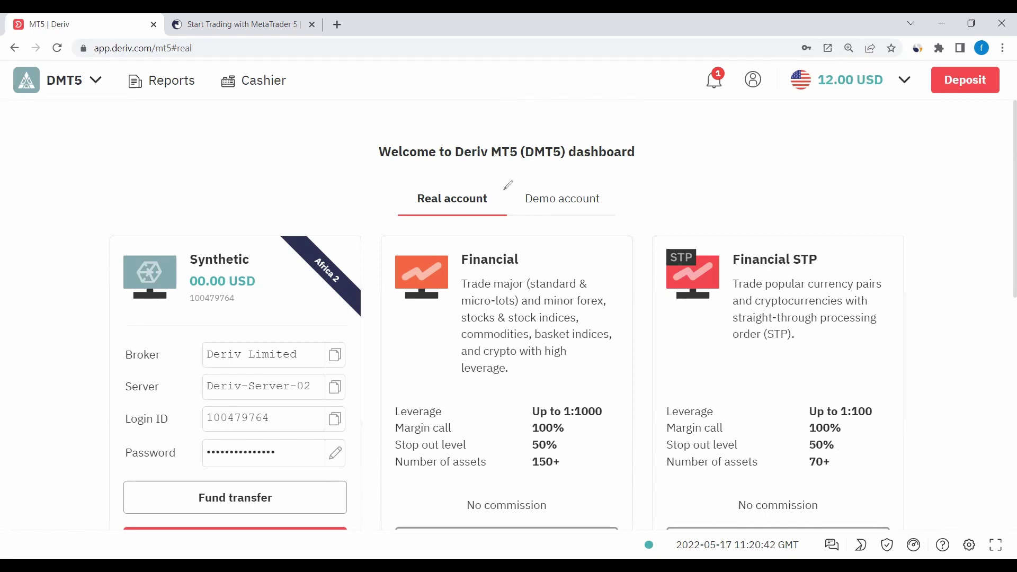
pyautogui.moveTo(511, 250); pyautogui.dragTo(500, 258)
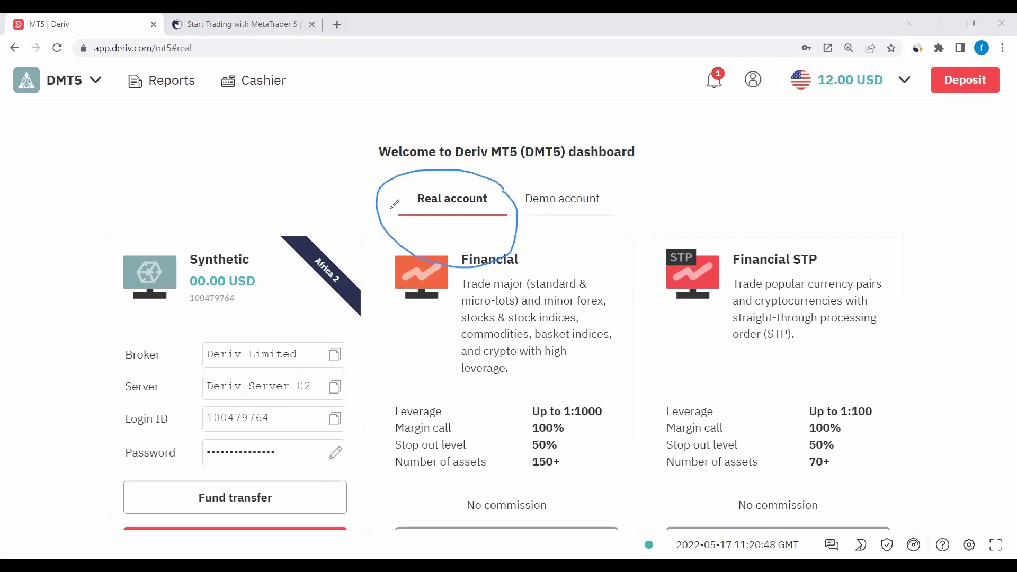
pyautogui.moveTo(124, 363)
pyautogui.mouseDown()
pyautogui.moveTo(362, 370)
pyautogui.moveTo(333, 378)
pyautogui.moveTo(357, 352)
pyautogui.moveTo(336, 330)
pyautogui.moveTo(350, 335)
pyautogui.mouseUp()
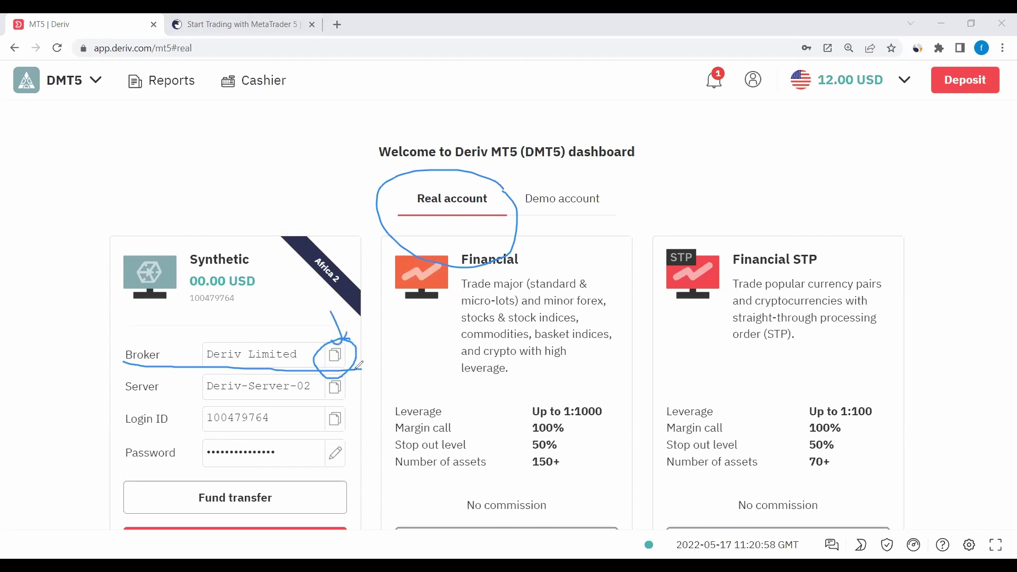
pyautogui.moveTo(159, 398); pyautogui.dragTo(237, 397)
pyautogui.moveTo(250, 437); pyautogui.dragTo(294, 433)
pyautogui.moveTo(151, 469); pyautogui.dragTo(320, 468)
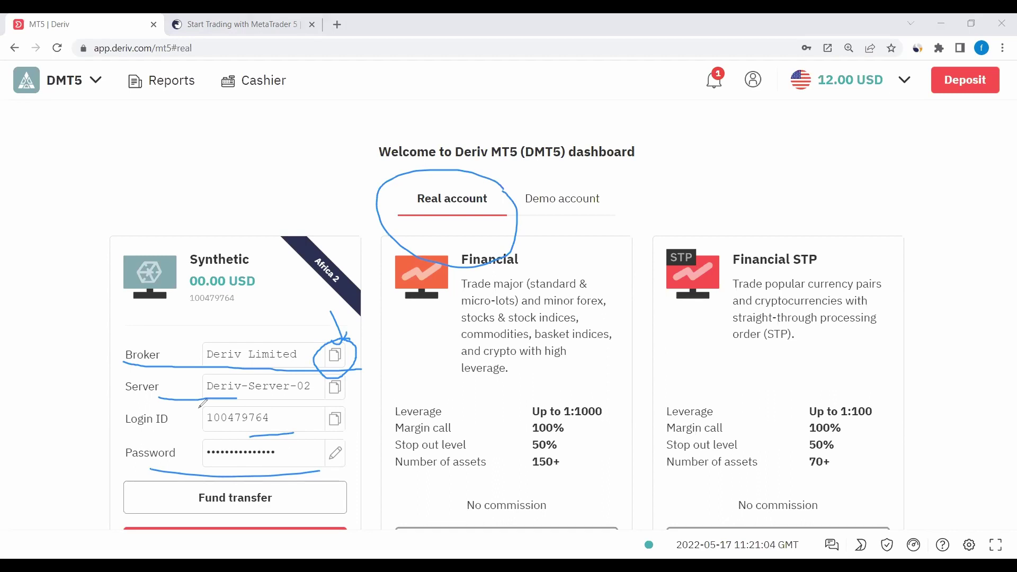
pyautogui.moveTo(117, 325)
pyautogui.mouseDown()
pyautogui.moveTo(147, 438)
pyautogui.moveTo(153, 421)
pyautogui.mouseUp()
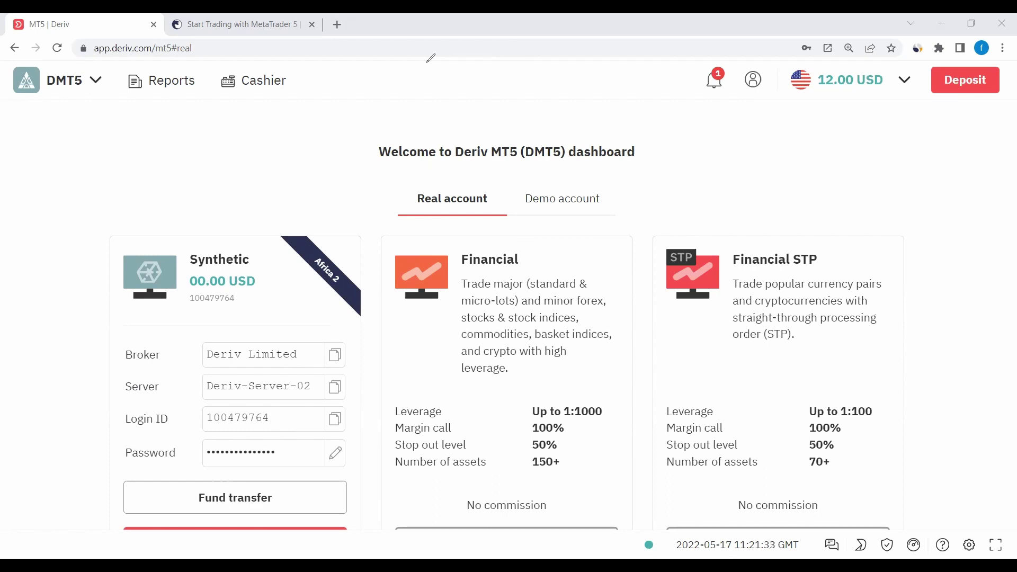
# Step: Switch to the Binary.com MetaTrader 5 download page, dismiss its notification request and locate the Windows download
pyautogui.click(240, 26)
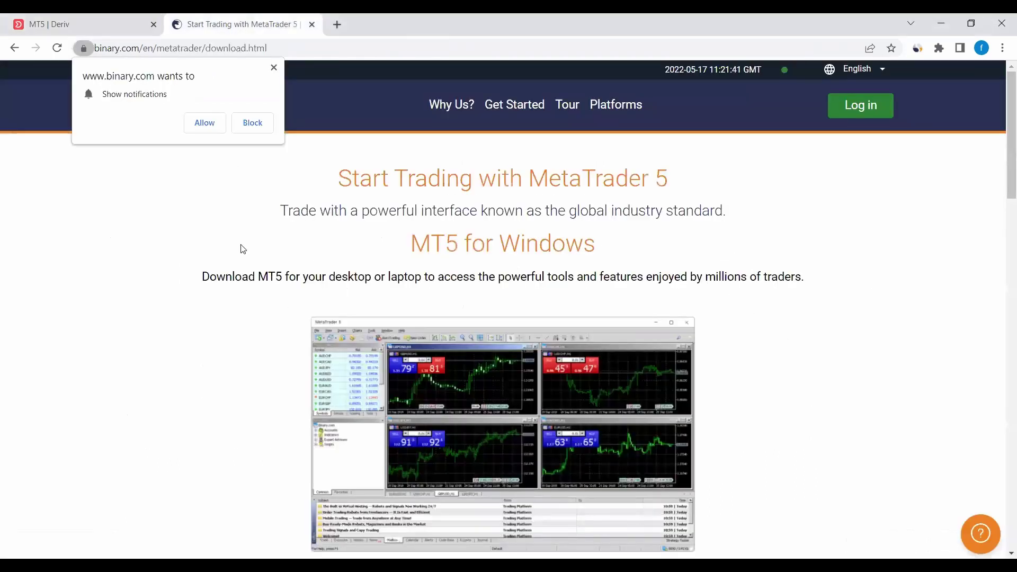
pyautogui.click(275, 71)
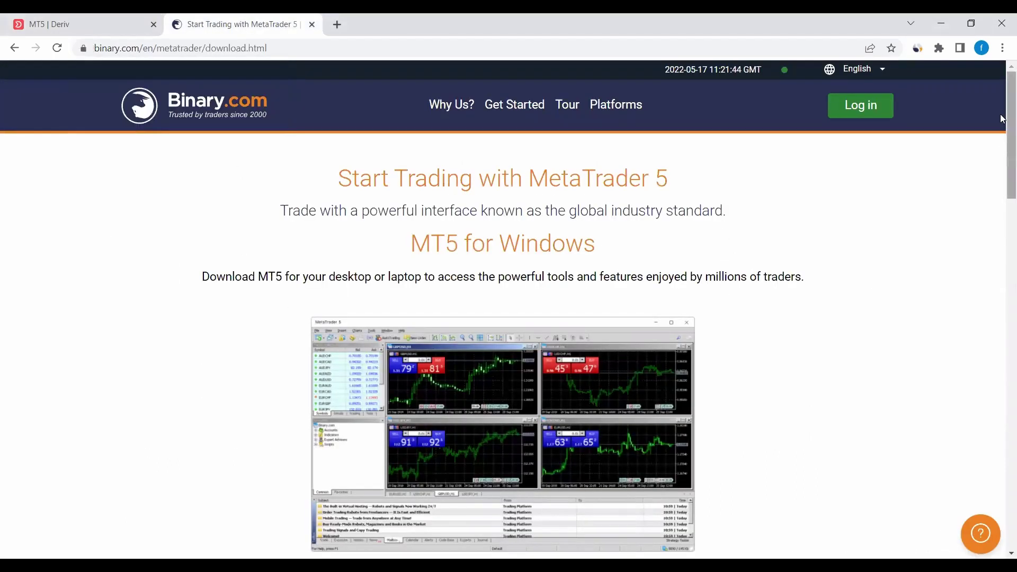
pyautogui.moveTo(1001, 106); pyautogui.dragTo(1002, 163)
pyautogui.scroll(-2, 393, 311)
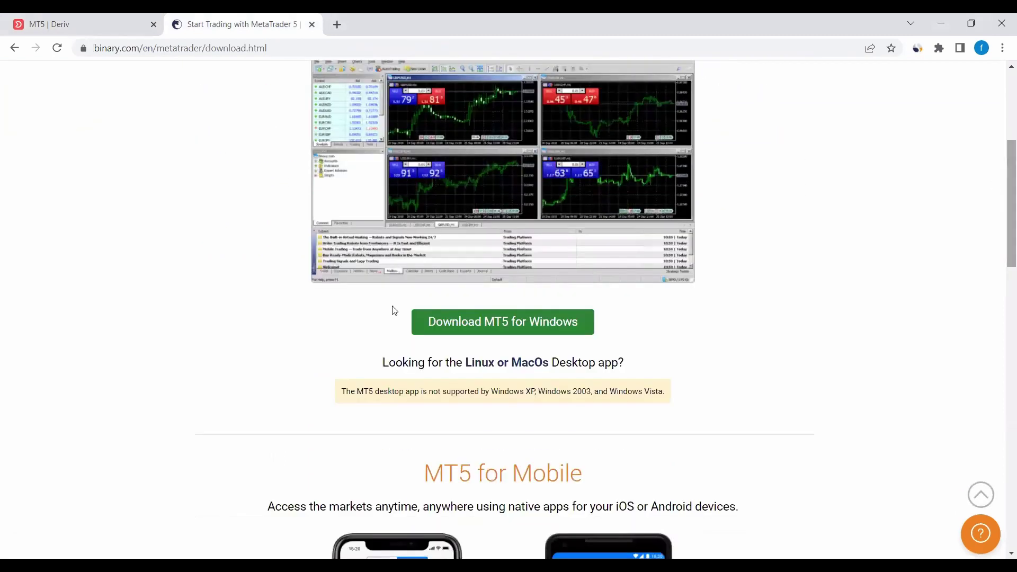
pyautogui.click(493, 326)
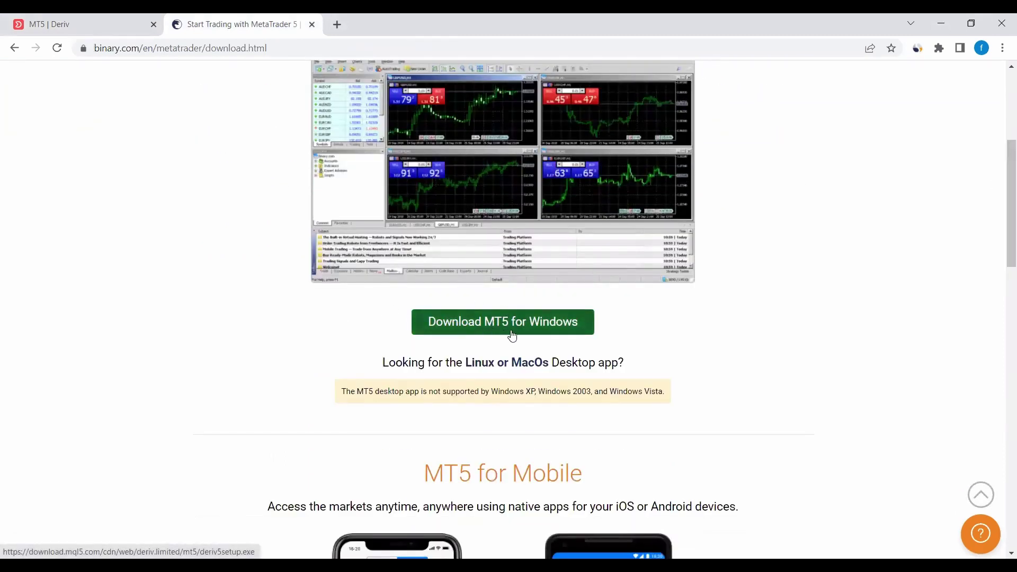
# Step: Review the MT5 mobile downloads for iOS and Android and return to the Deriv MT5 dashboard
pyautogui.moveTo(1001, 175); pyautogui.dragTo(336, 202)
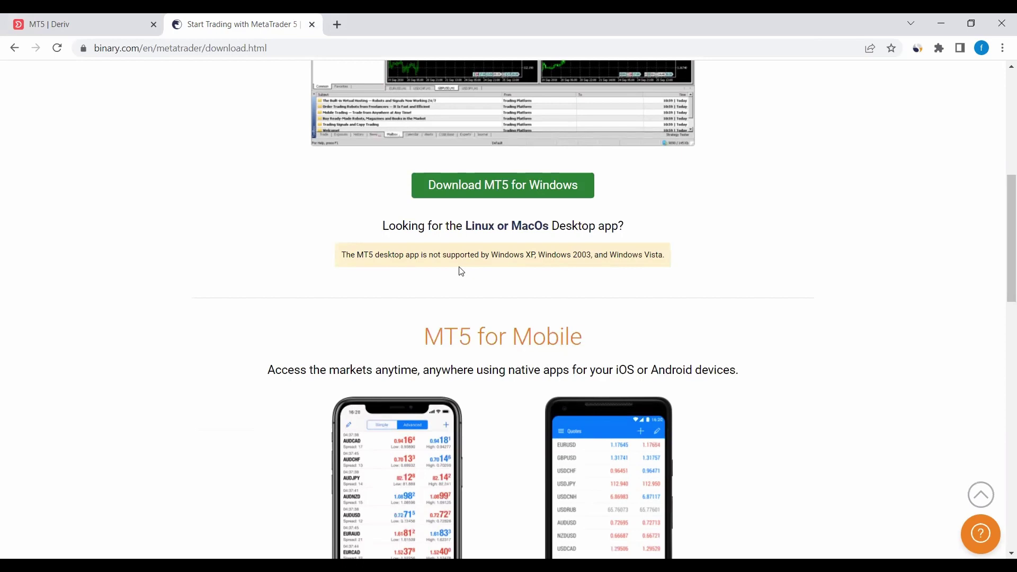
pyautogui.moveTo(1001, 216); pyautogui.dragTo(958, 302)
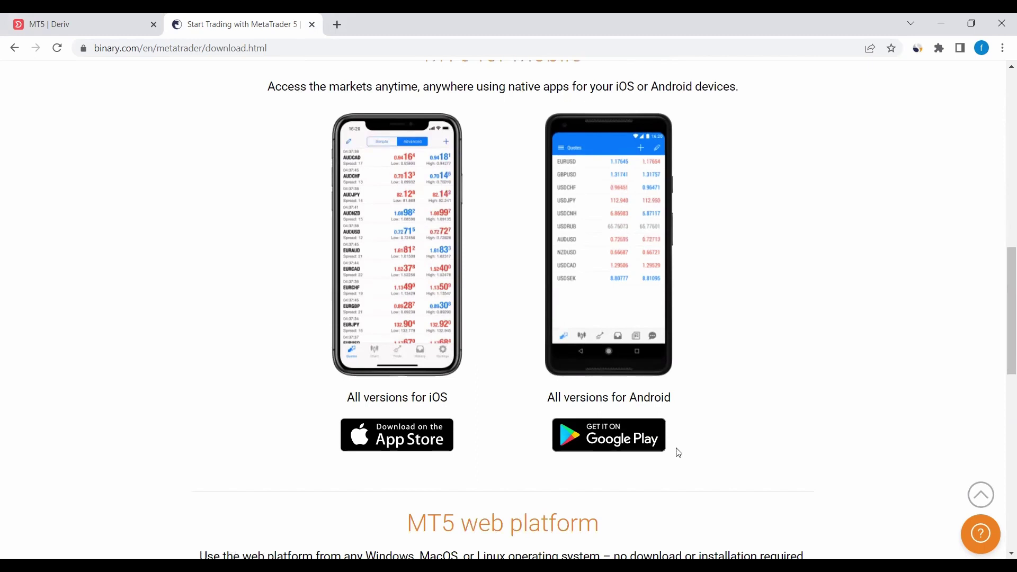
pyautogui.click(1003, 118)
pyautogui.click(1003, 118)
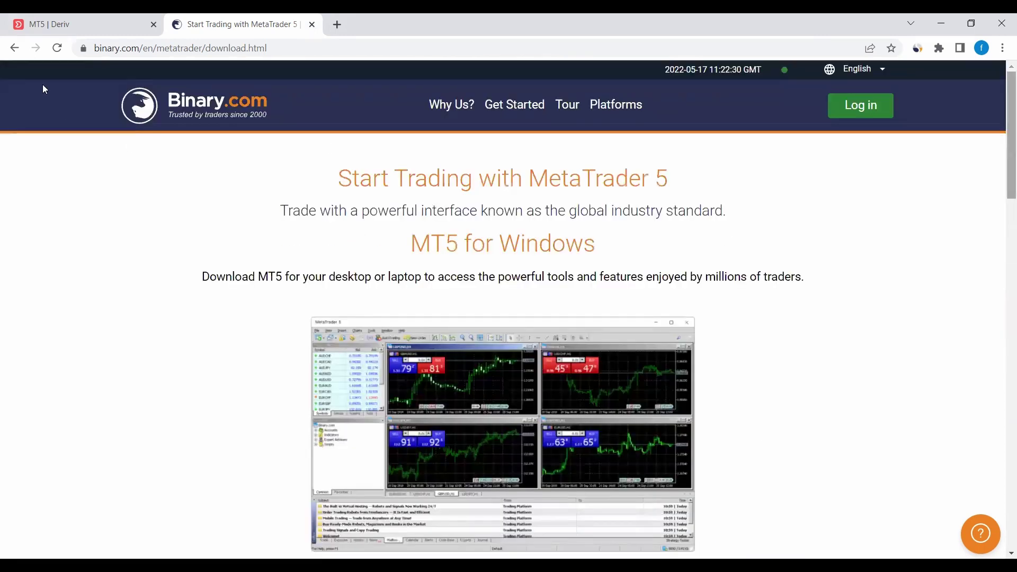
pyautogui.click(51, 24)
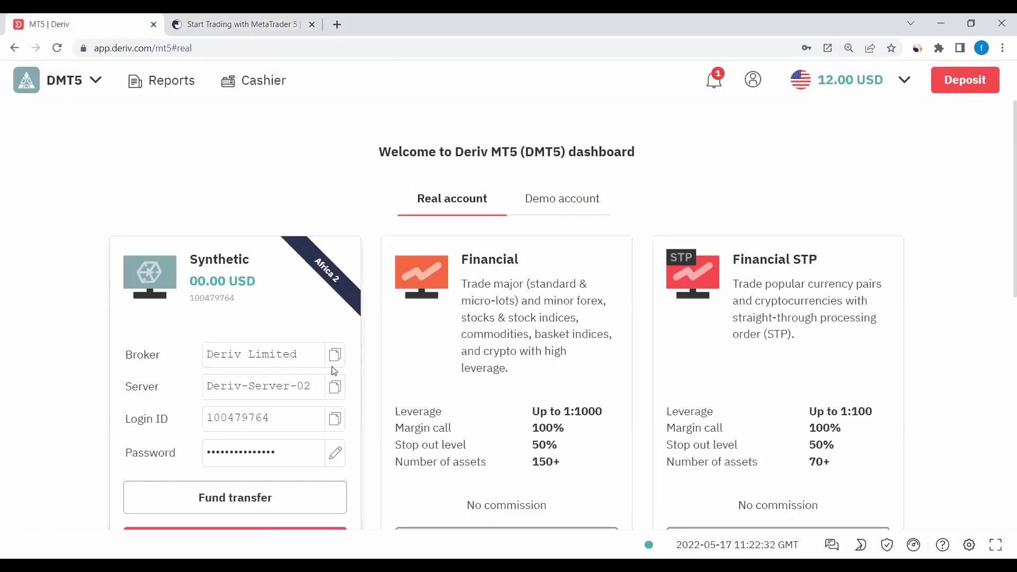
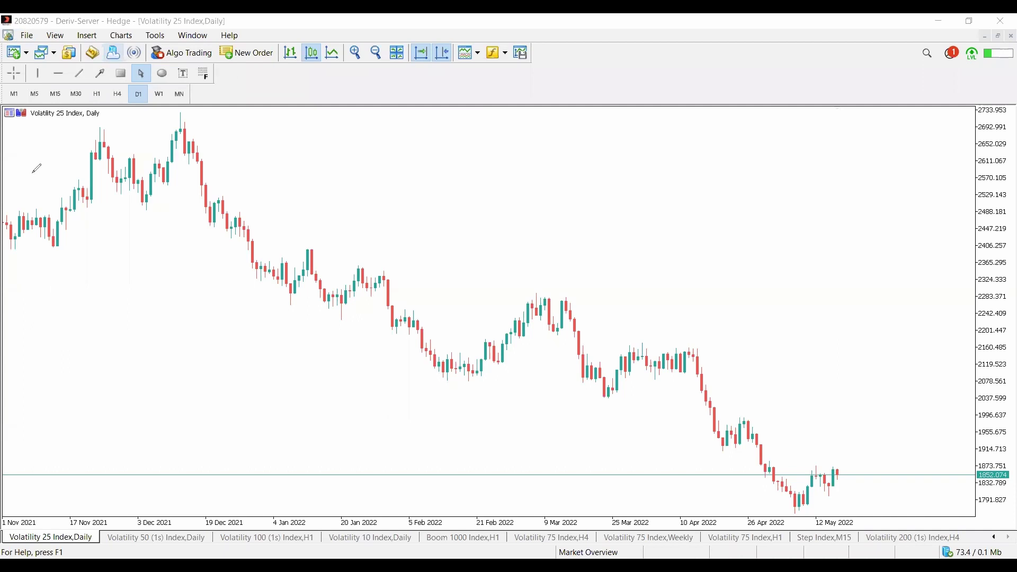
# Step: Switch to MetaTrader 5 and log in to the trade account with its login ID, password and server Deriv-Server-02
pyautogui.moveTo(72, 249)
pyautogui.mouseDown()
pyautogui.moveTo(5, 51)
pyautogui.moveTo(51, 26)
pyautogui.moveTo(10, 59)
pyautogui.moveTo(32, 35)
pyautogui.mouseUp()
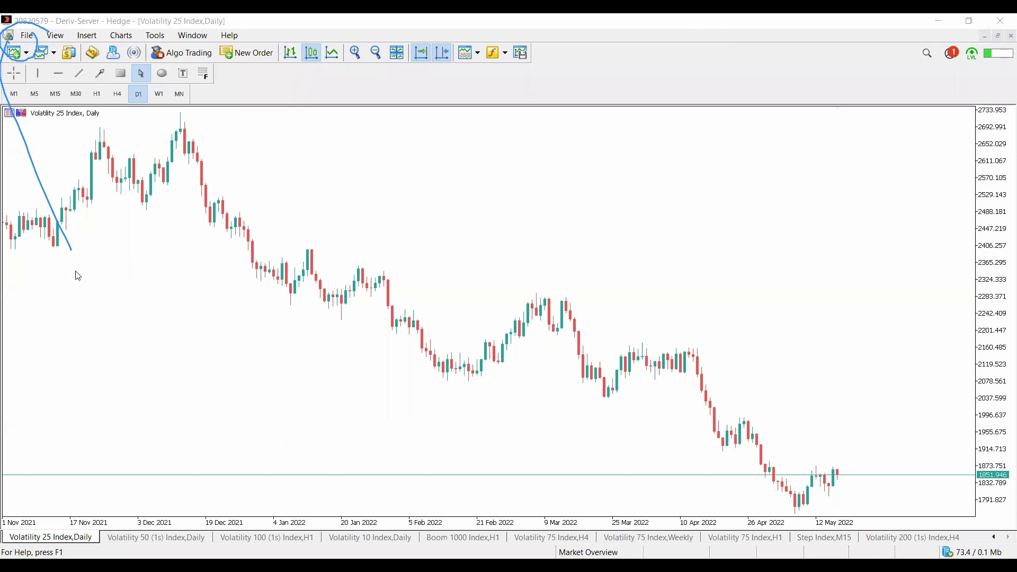
pyautogui.hotkey('alt', 'f')
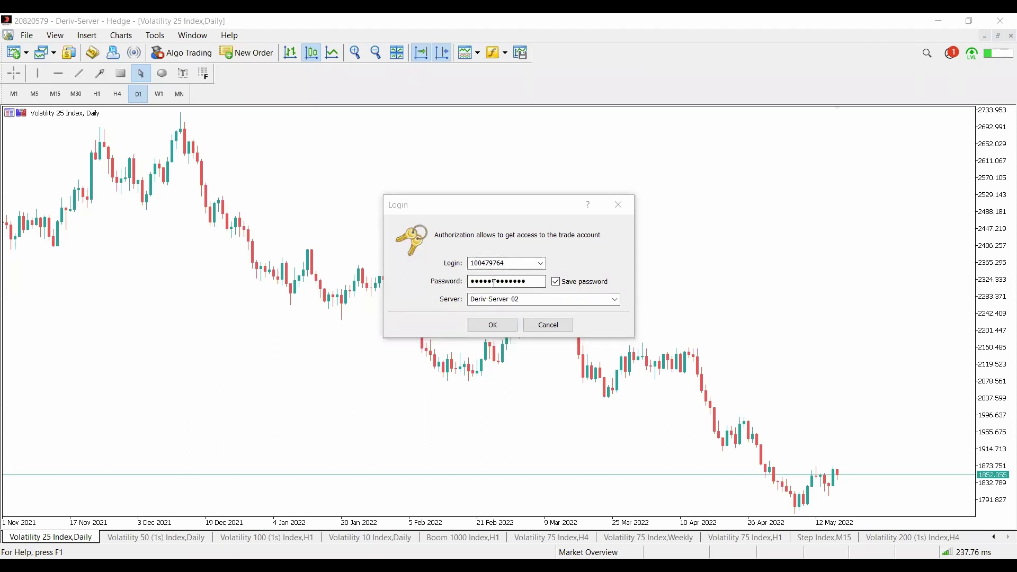
pyautogui.click(470, 298)
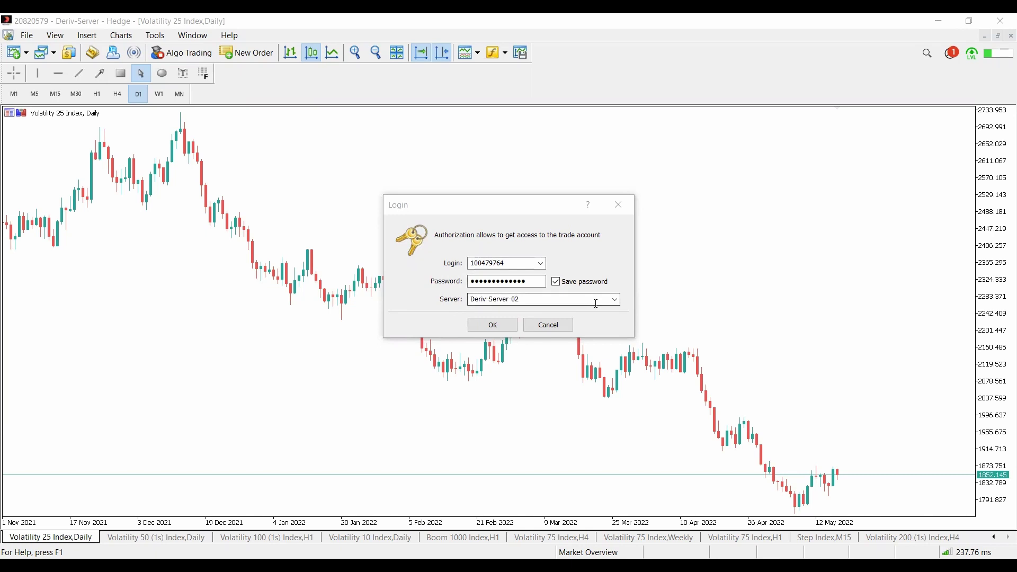
pyautogui.click(524, 281)
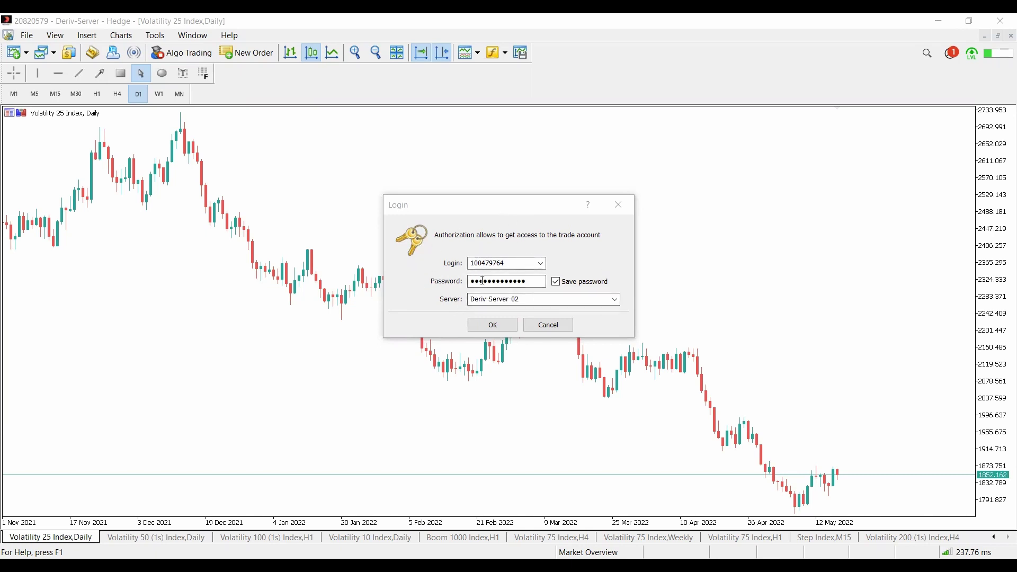
pyautogui.click(512, 263)
pyautogui.click(490, 326)
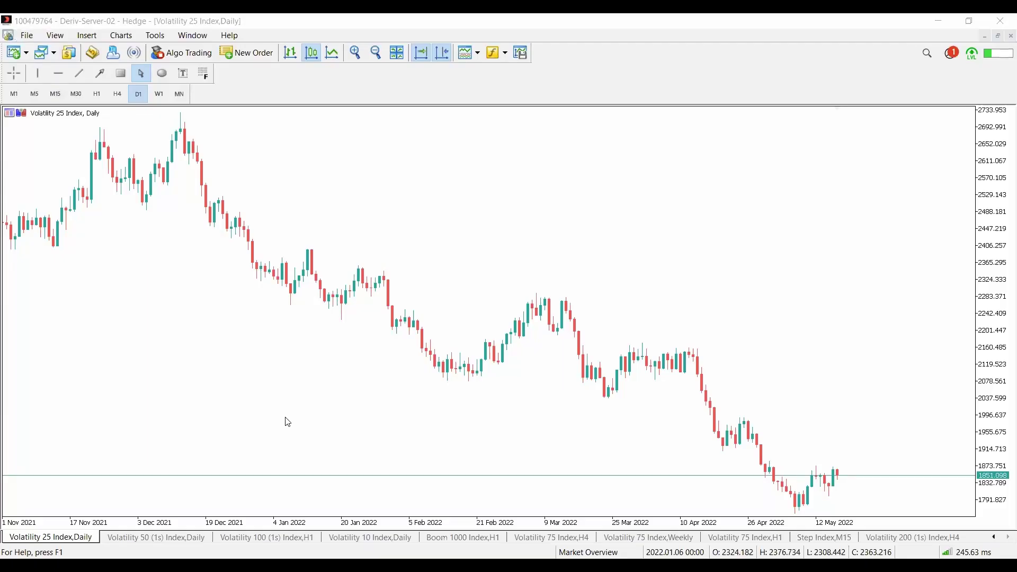
# Step: Show the Toolbox to check the trade account's balance and hide it again
pyautogui.click(287, 422)
pyautogui.hotkey('ctrl', 't')
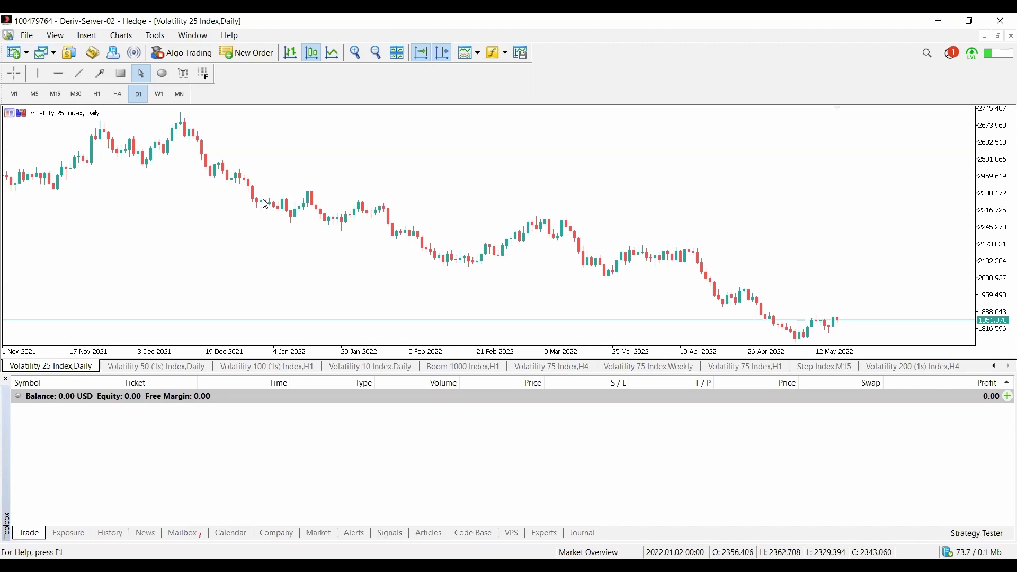
pyautogui.hotkey('ctrl', 't')
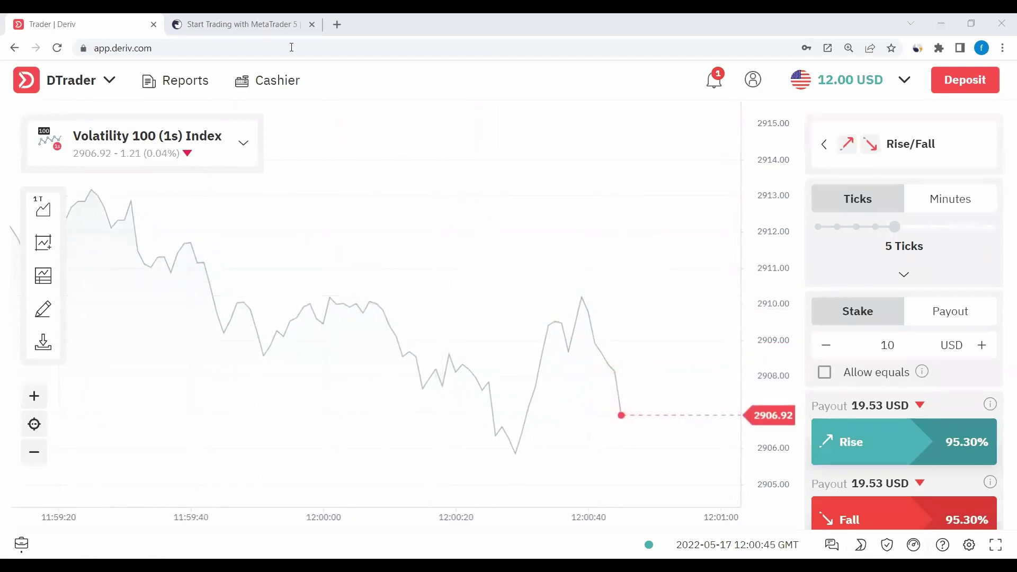
# Step: Switch to Deriv in the browser, open the Cashier's transfer form between accounts and check the account list
pyautogui.click(280, 85)
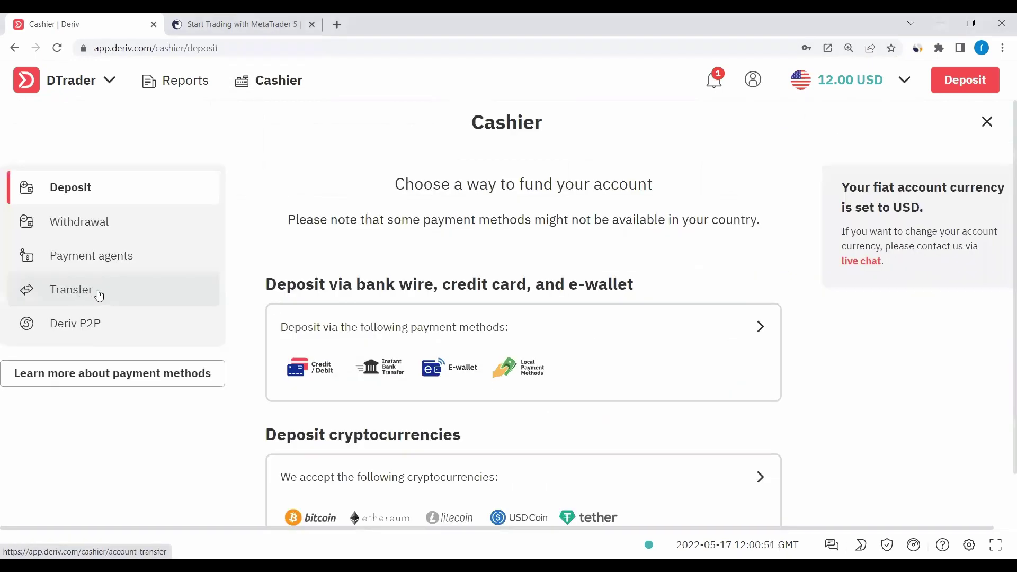
pyautogui.click(98, 293)
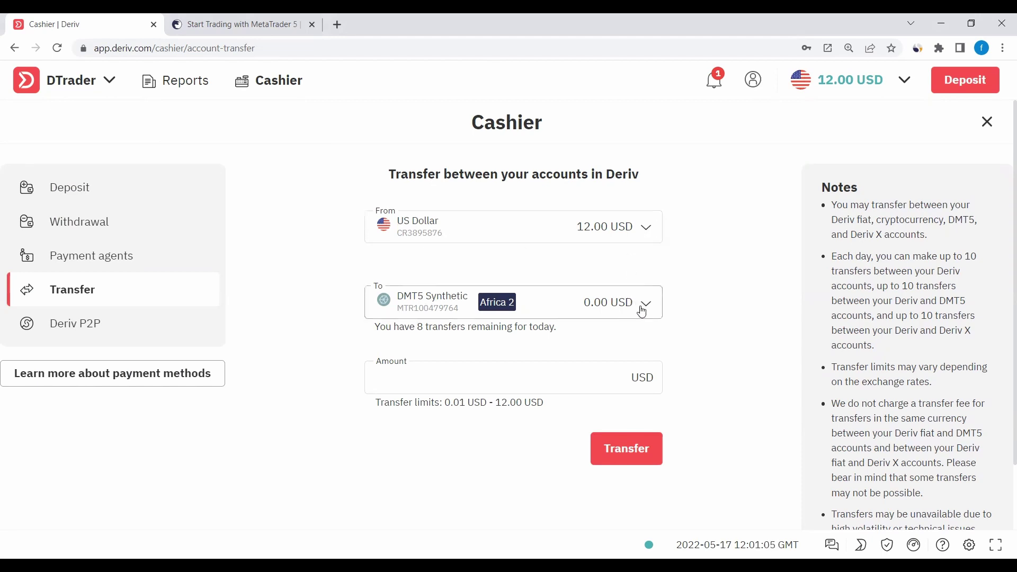
pyautogui.click(905, 81)
pyautogui.click(905, 80)
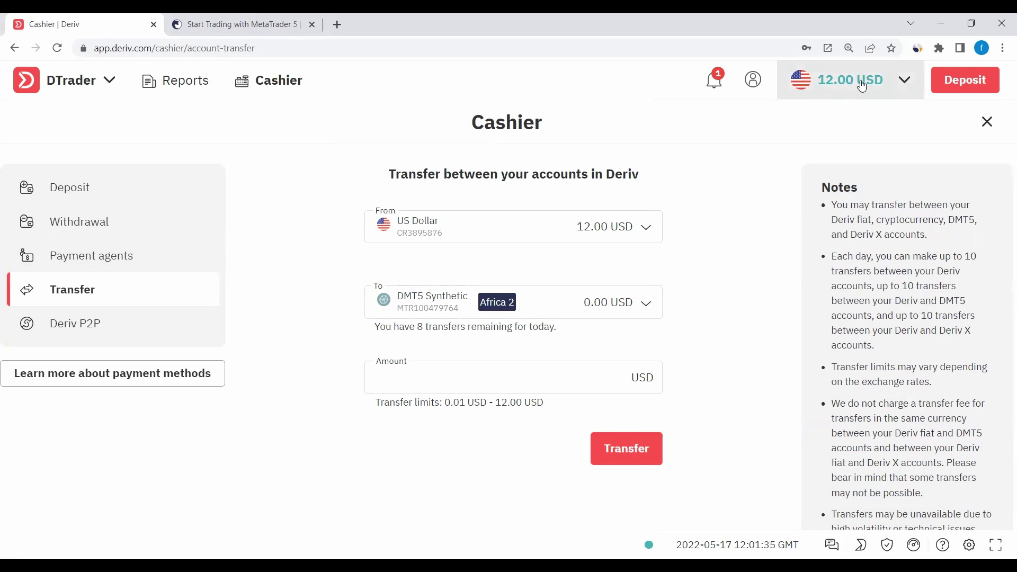
# Step: Open the DMT5 Synthetic account from the account list and transfer 12 USD into it from the US Dollar account
pyautogui.click(904, 83)
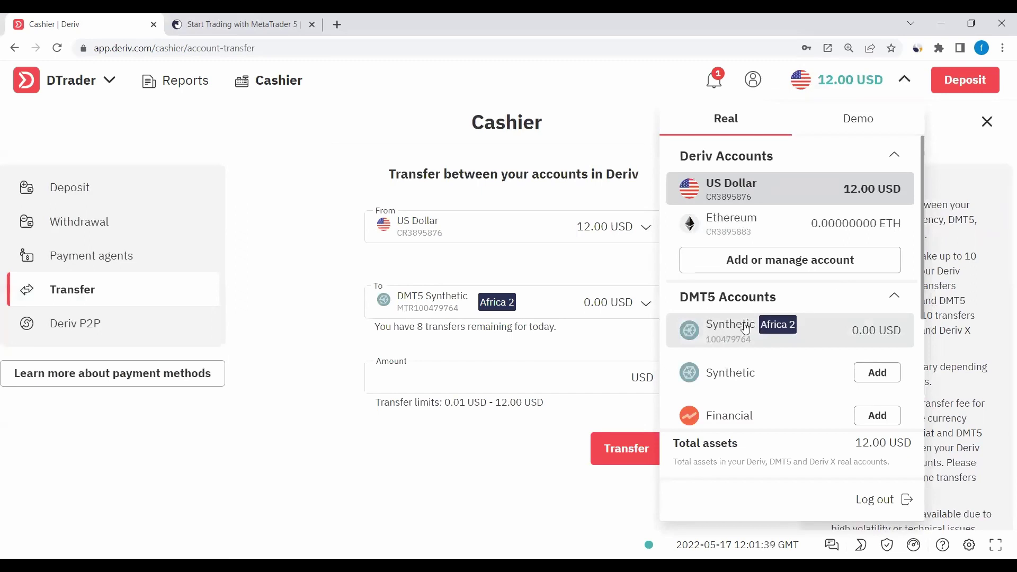
pyautogui.click(777, 337)
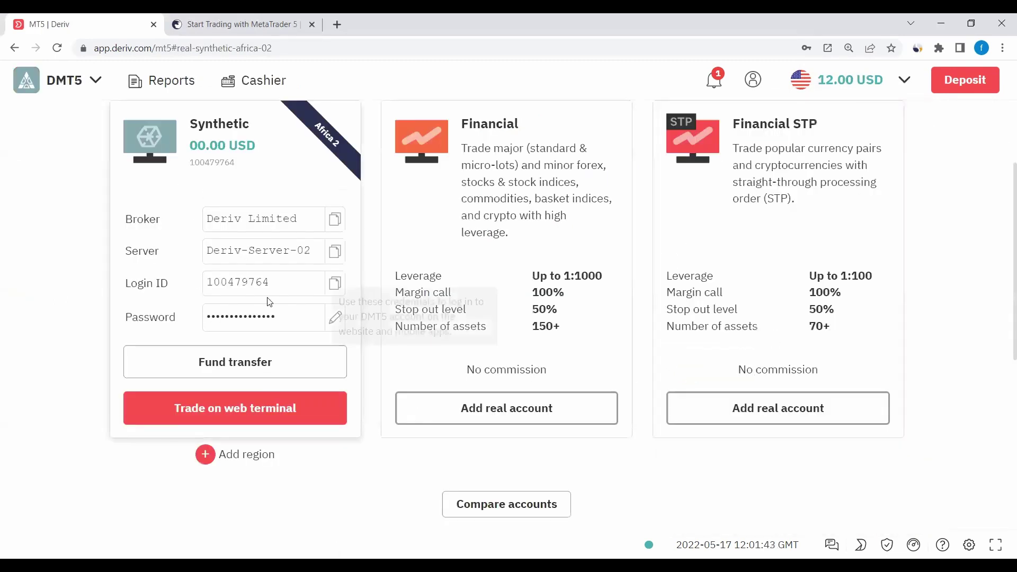
pyautogui.click(253, 365)
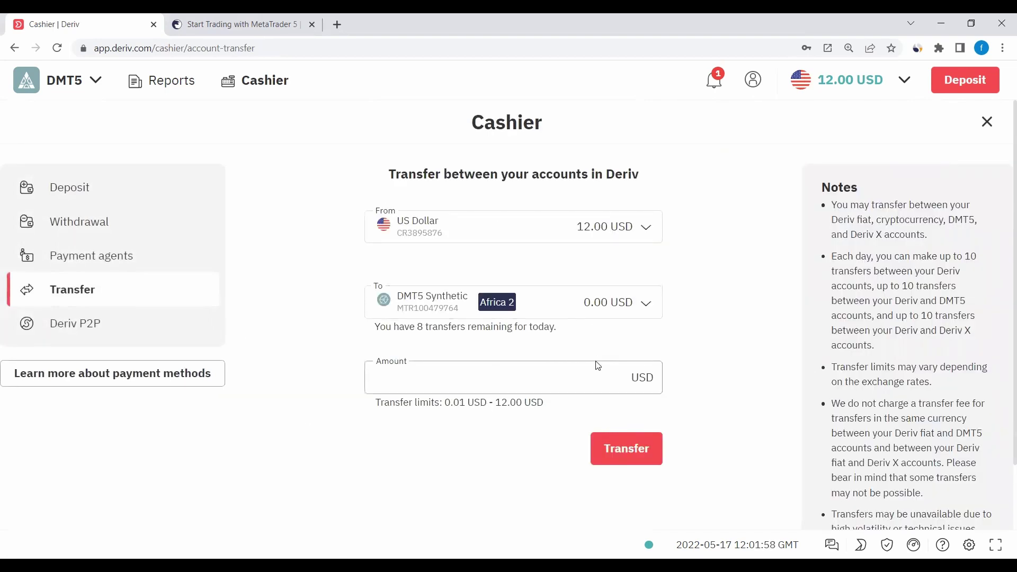
pyautogui.click(448, 377)
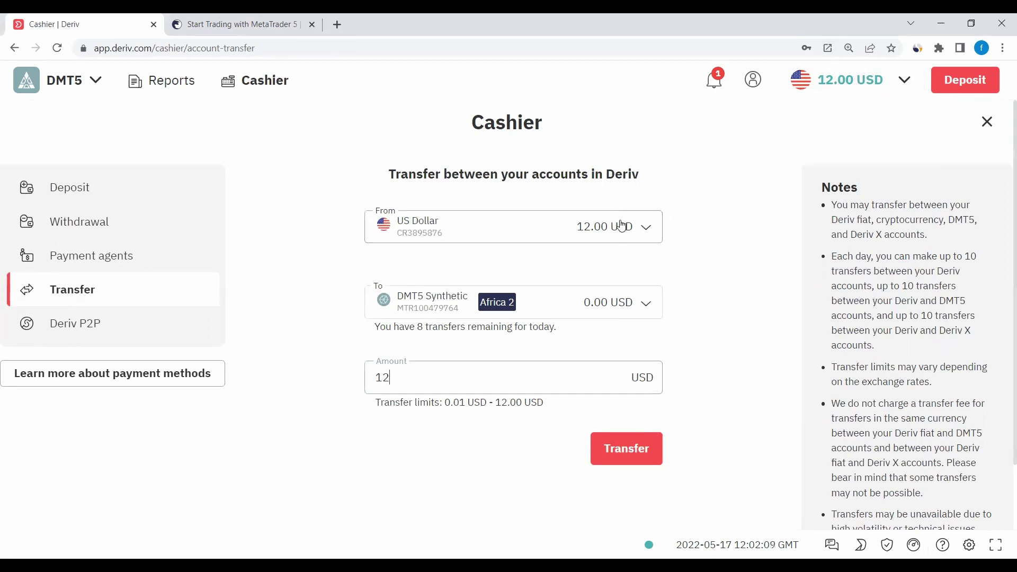
pyautogui.click(632, 451)
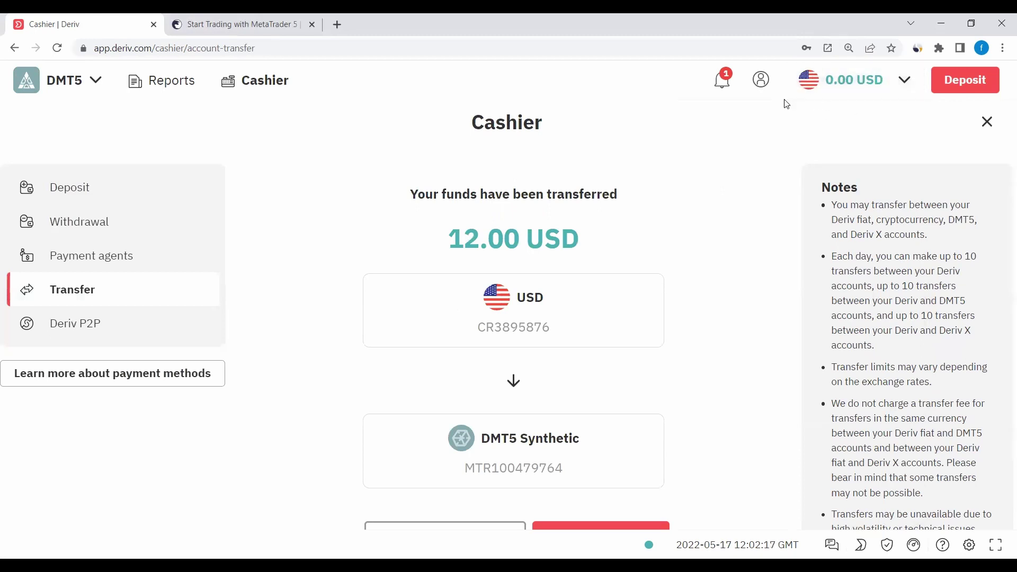
pyautogui.click(903, 81)
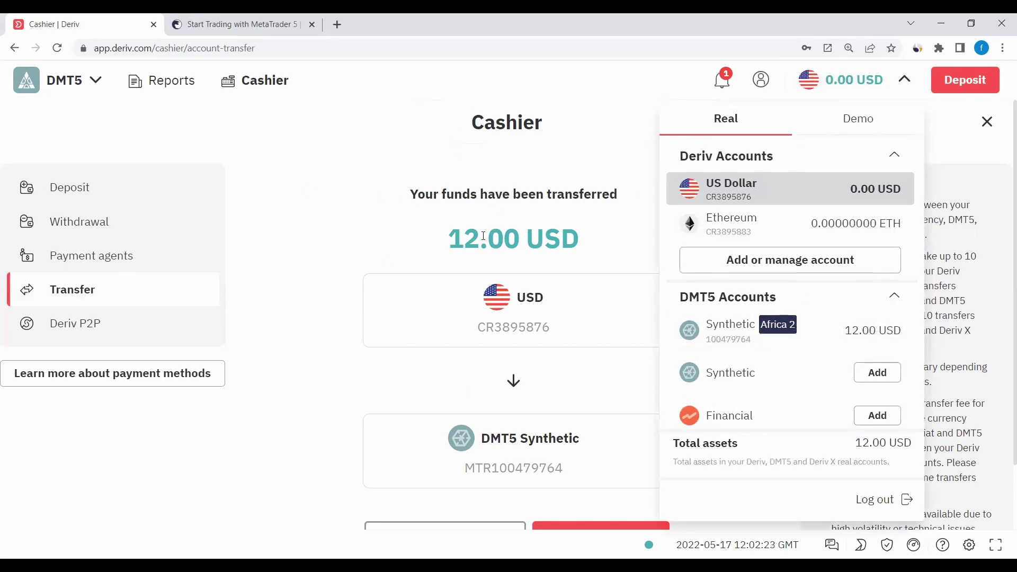
pyautogui.click(577, 141)
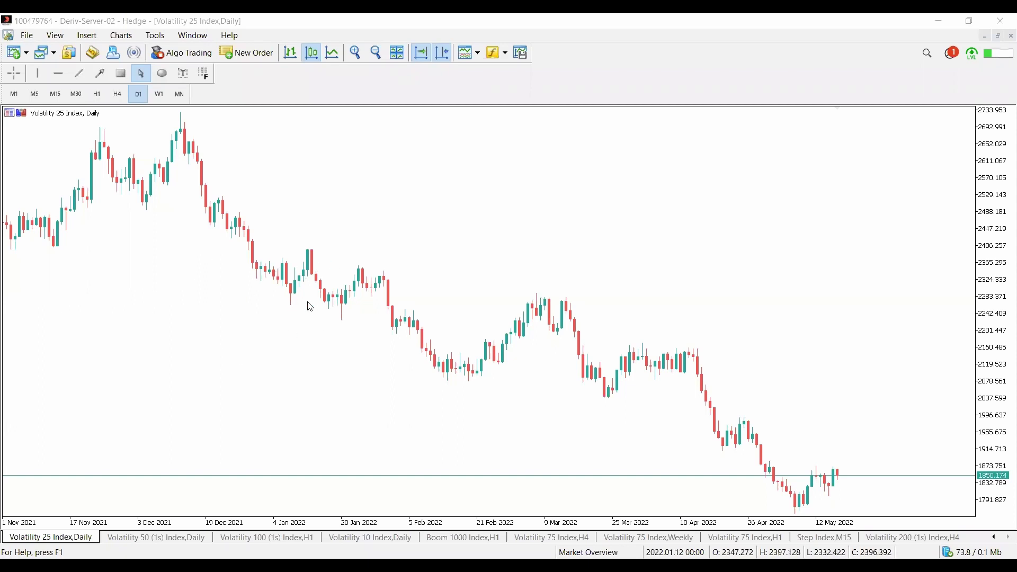
pyautogui.hotkey('ctrl', 't')
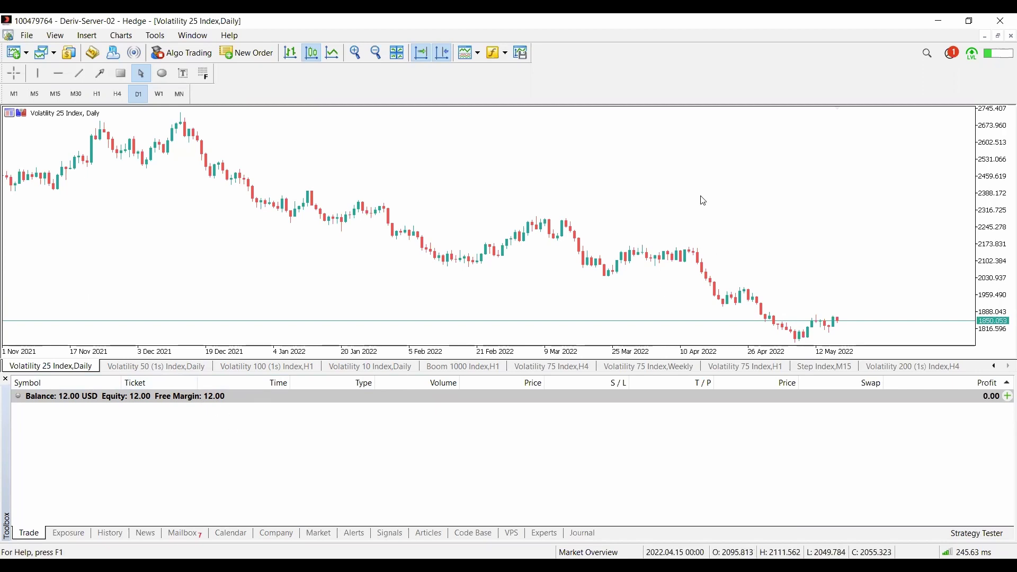
pyautogui.hotkey('ctrl', 't')
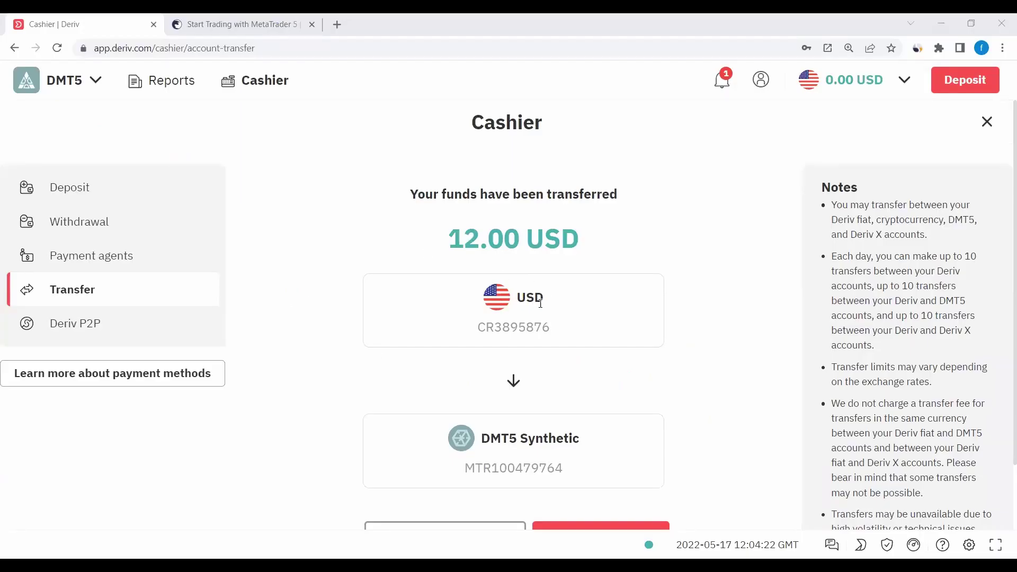
# Step: Switch to Deriv in the browser, close the transfer confirmation, check the account list and reopen the Cashier's transfer form between accounts
pyautogui.click(987, 123)
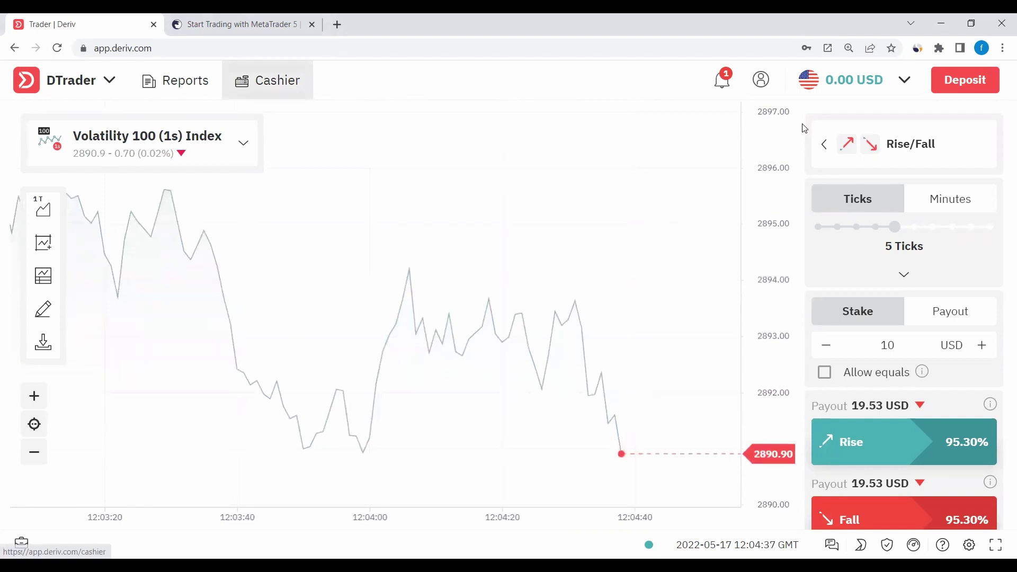
pyautogui.click(904, 81)
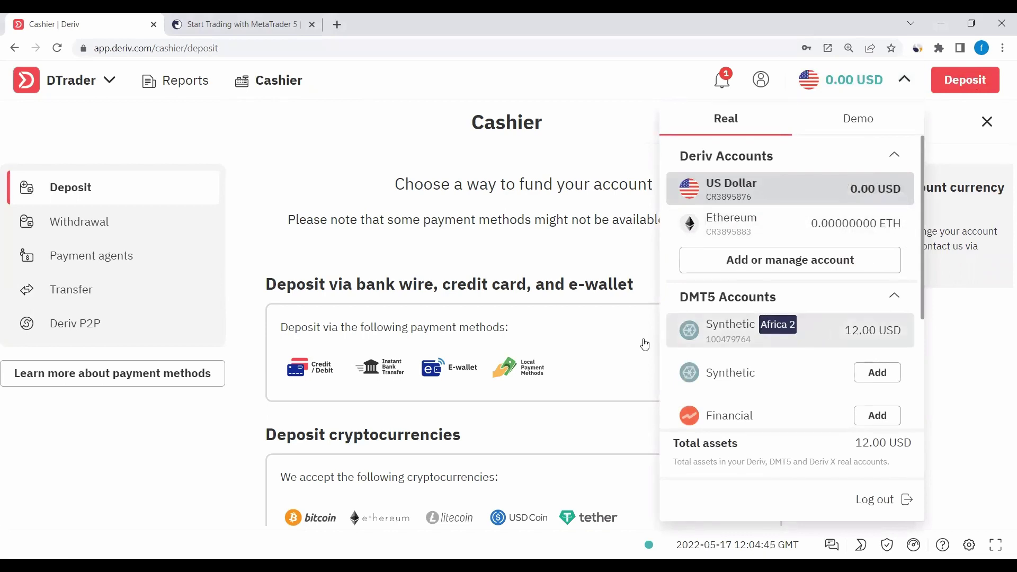
pyautogui.click(90, 418)
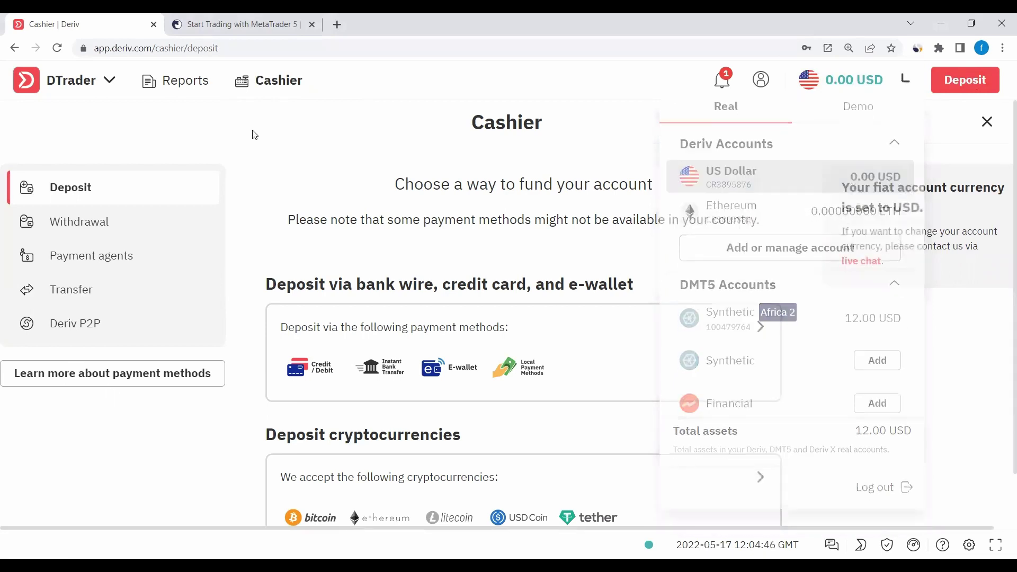
pyautogui.click(81, 297)
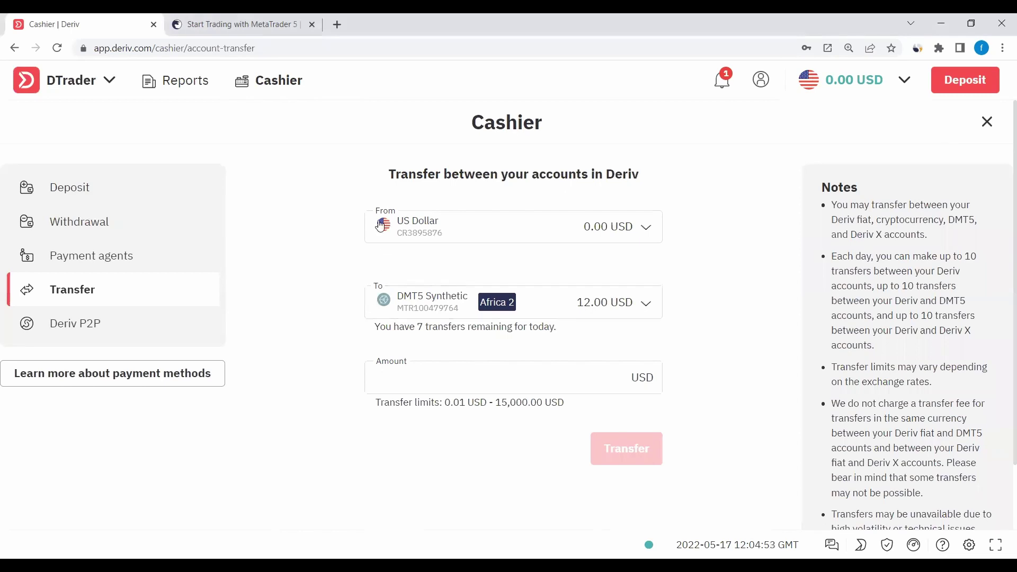
# Step: Transfer 10 USD from the DMT5 Synthetic account back to the US Dollar account
pyautogui.click(640, 231)
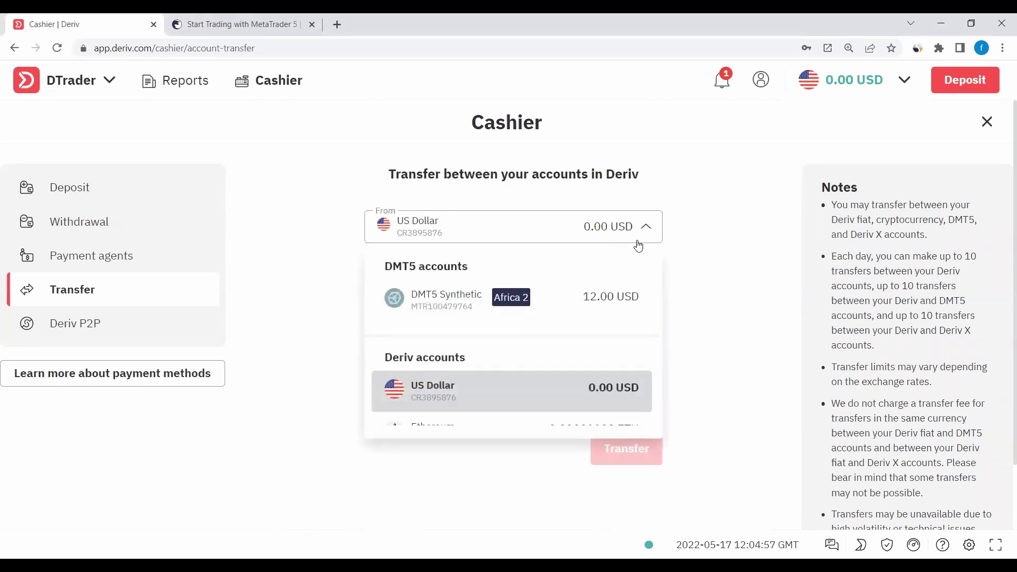
pyautogui.click(531, 307)
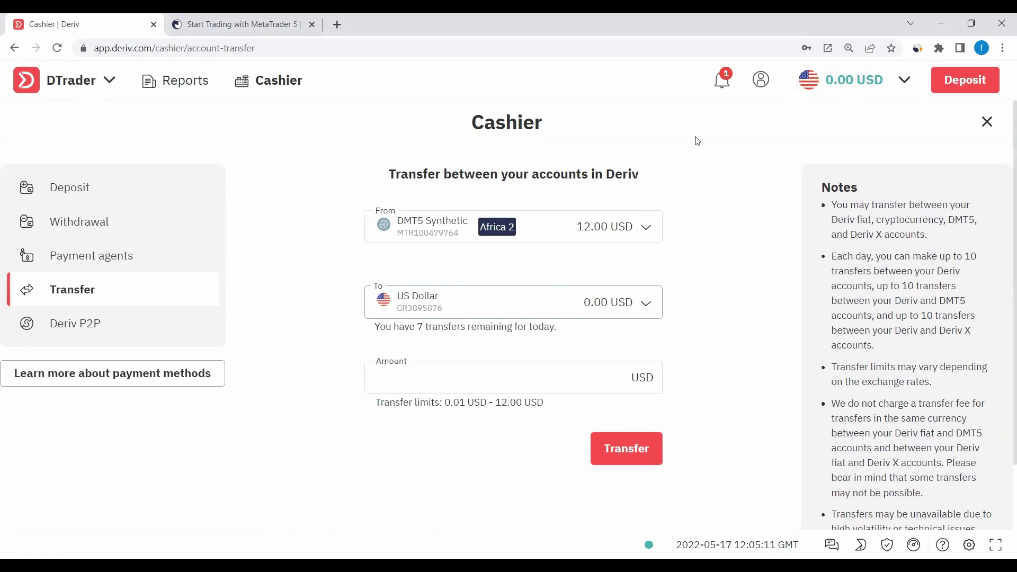
pyautogui.click(438, 380)
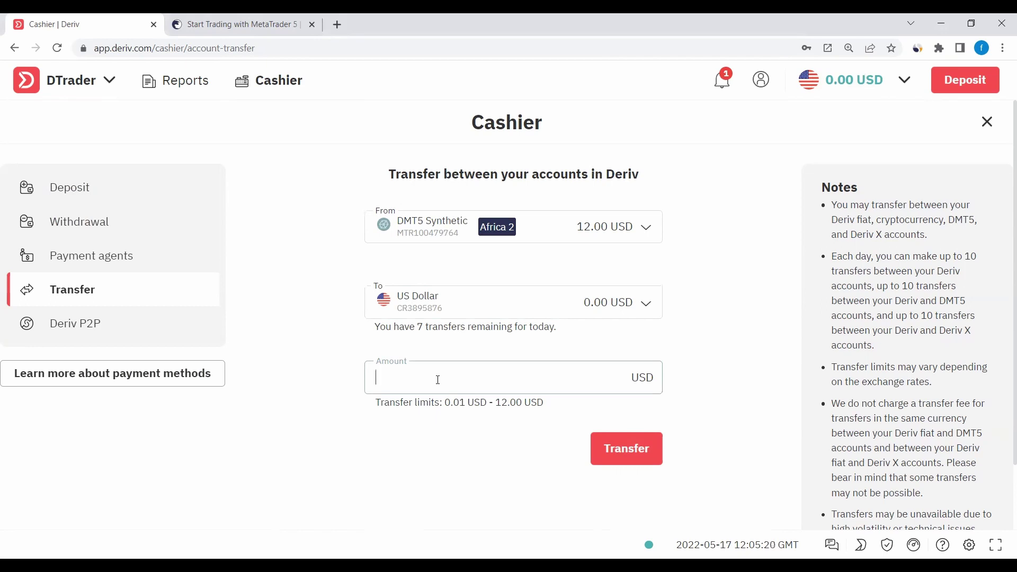
pyautogui.write('10')
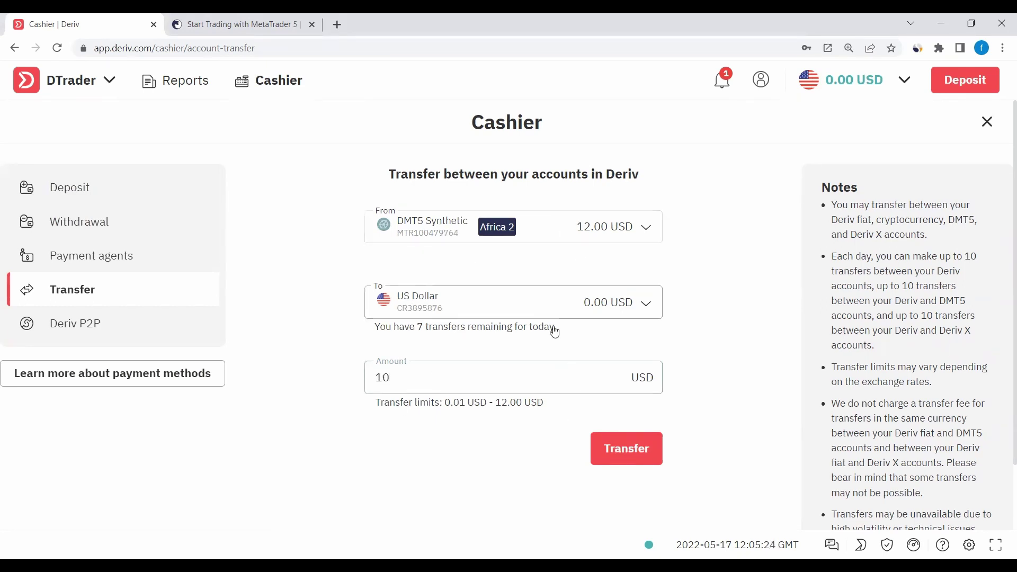
pyautogui.click(630, 453)
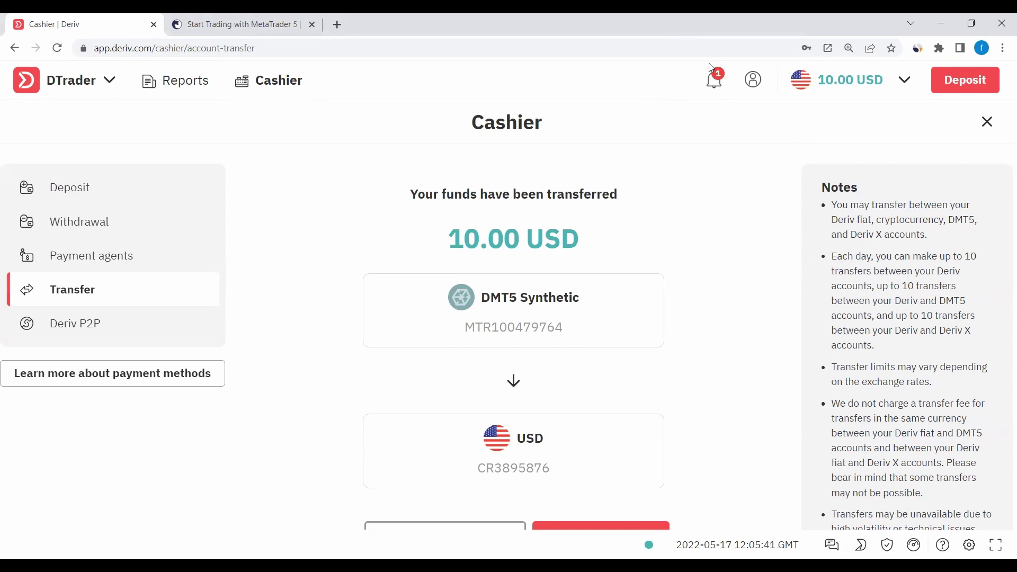
# Step: Switch to MetaTrader 5, show the Toolbox to check the balance after the withdrawal and hide it again
pyautogui.hotkey('alt', 'Tab')
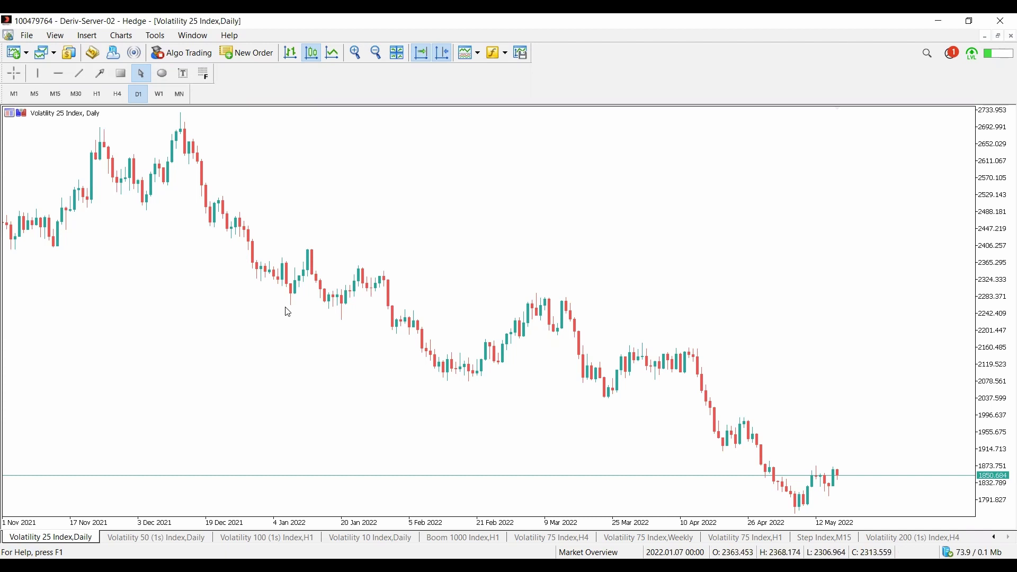
pyautogui.hotkey('ctrl', 't')
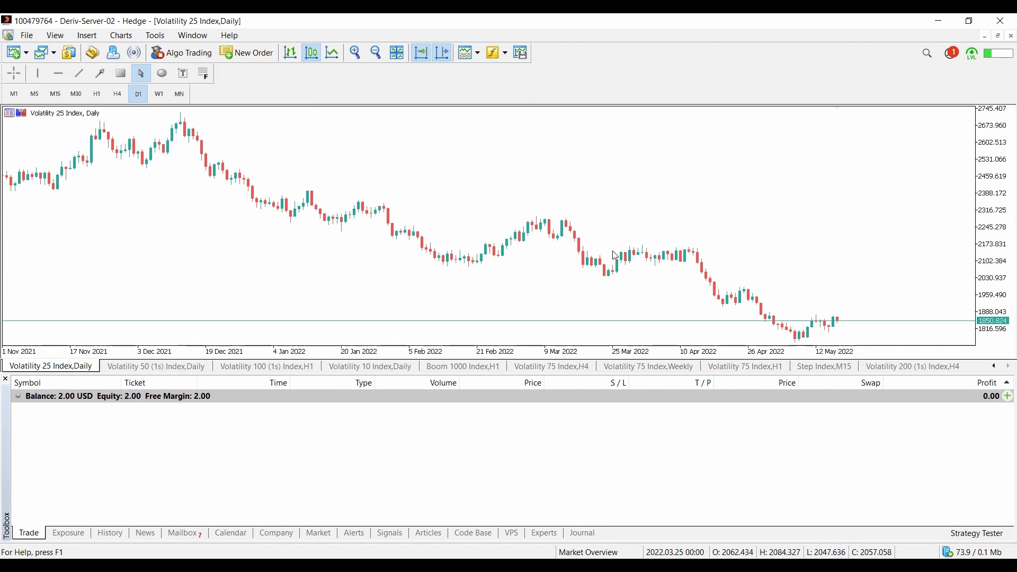
pyautogui.hotkey('ctrl', 't')
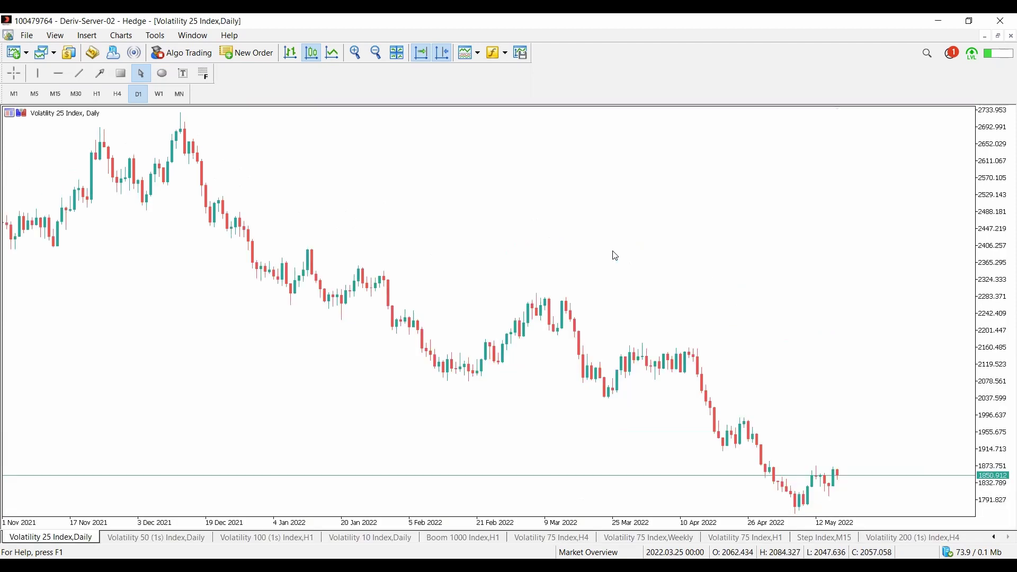